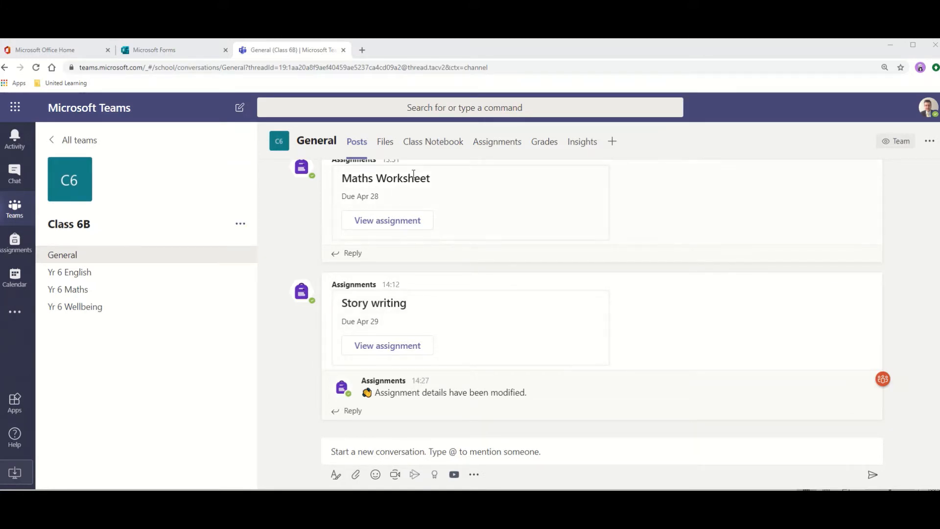
Create a quiz assignment for Class 6B from the existing form "Divide shapes into equal sized parts".
left_click(494, 149)
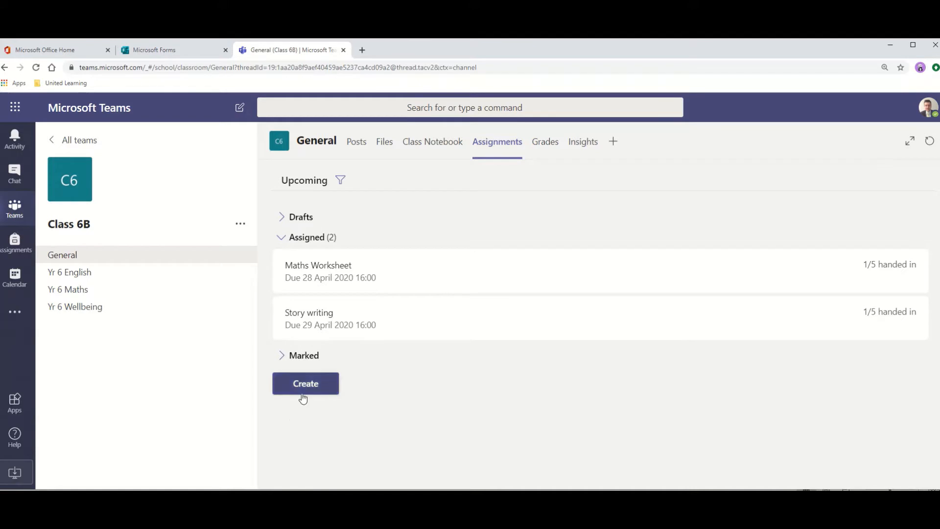
left_click(317, 389)
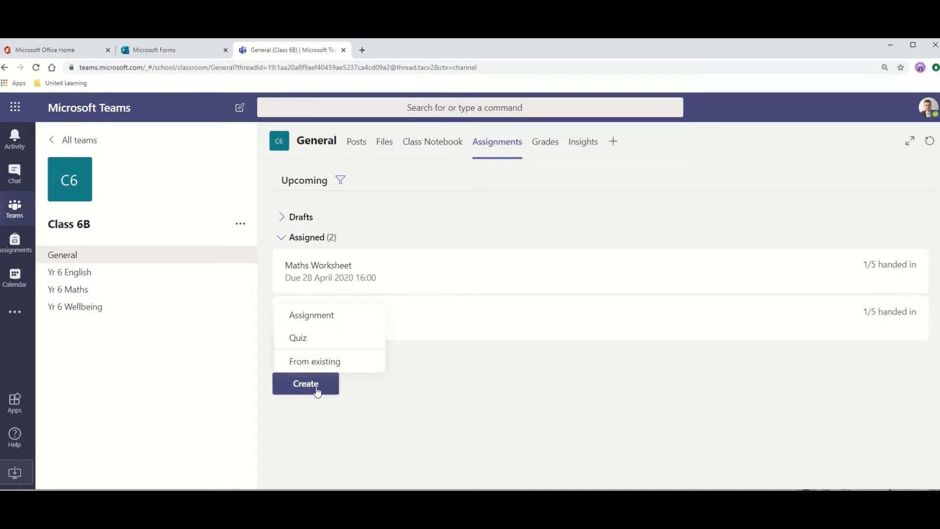
left_click(305, 348)
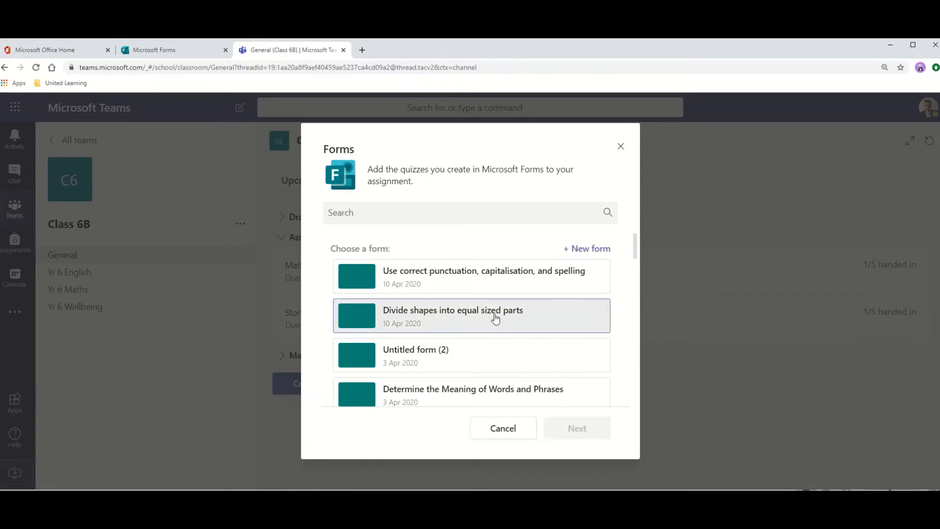
left_click(495, 318)
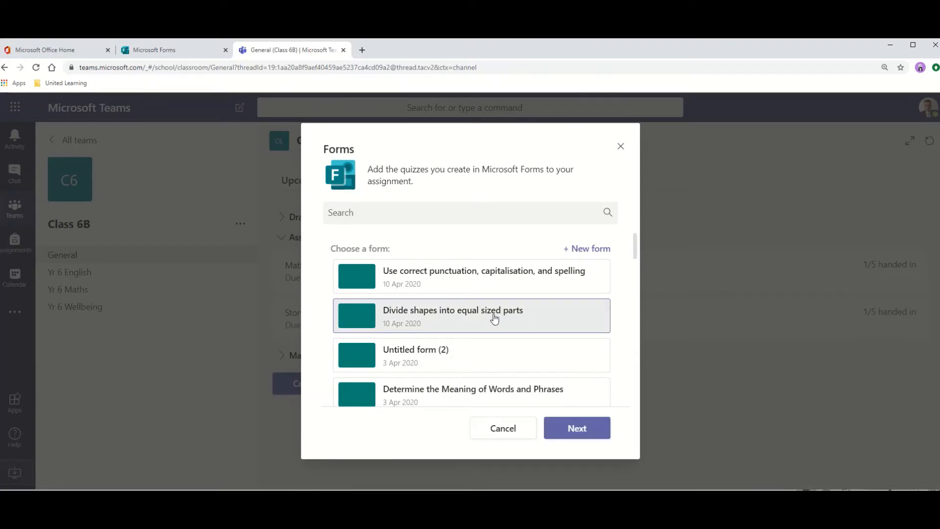
left_click(576, 437)
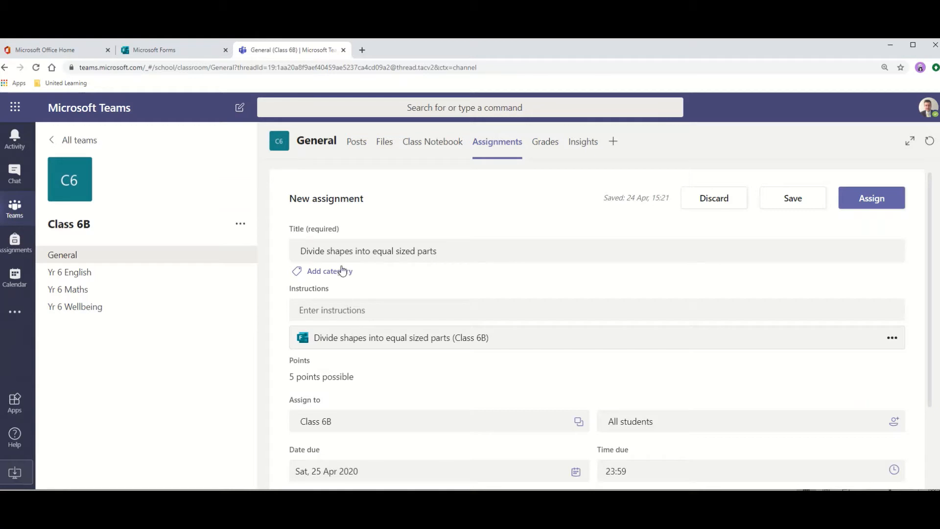
Add the instructions "Complete this quiz" to the new assignment and set its due date to Tue, 28 Apr 2020.
left_click(338, 314)
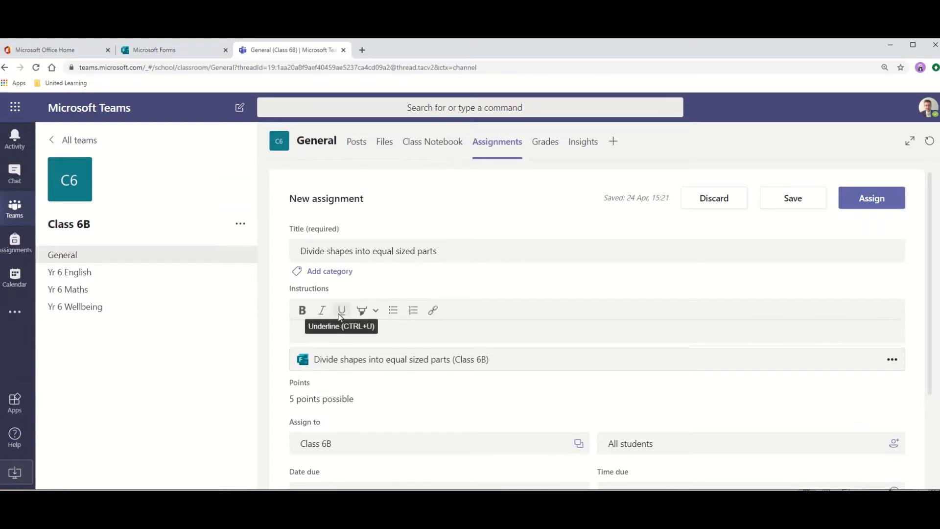
type("Complete this quiz")
scroll(416, 399, "down", 1)
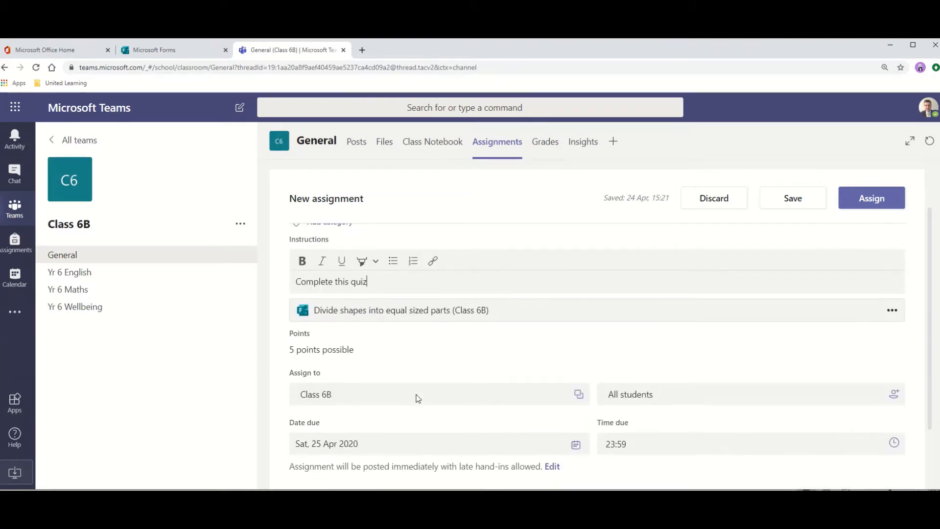
scroll(417, 397, "down", 1)
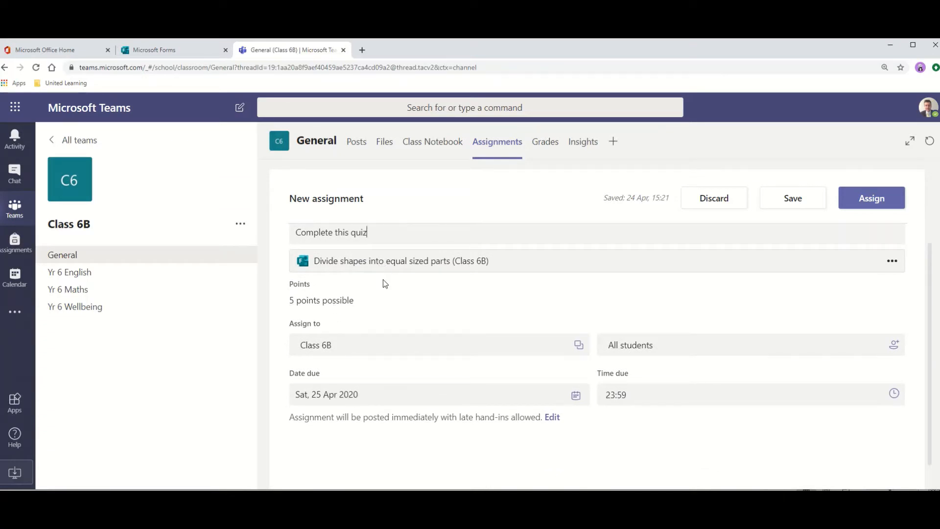
left_click(576, 395)
left_click(322, 321)
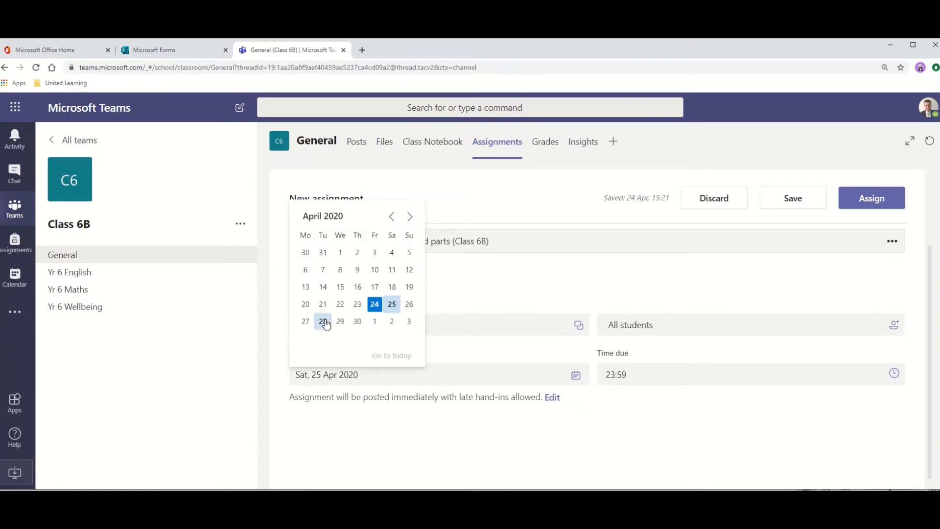
Set the due time to 16:00 and assign the quiz to Class 6B.
left_click(700, 374)
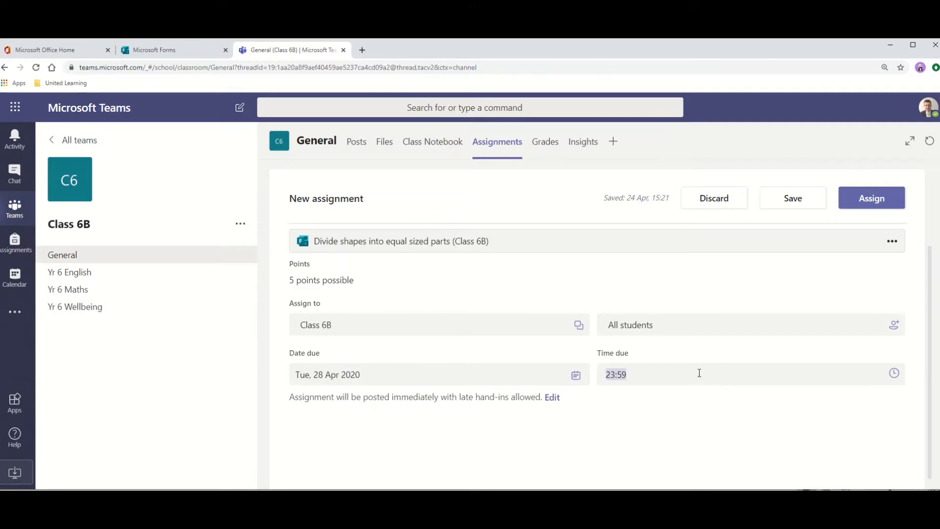
left_click(894, 373)
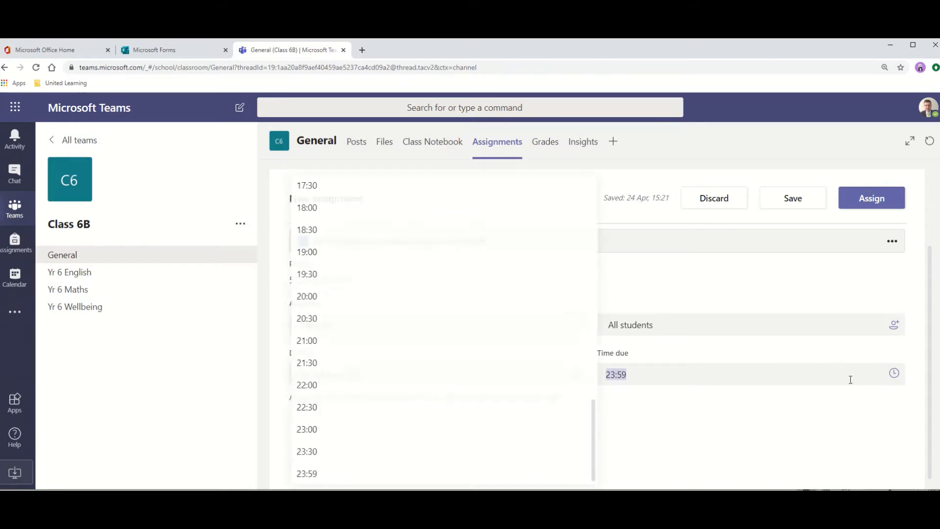
scroll(371, 332, "up", 3)
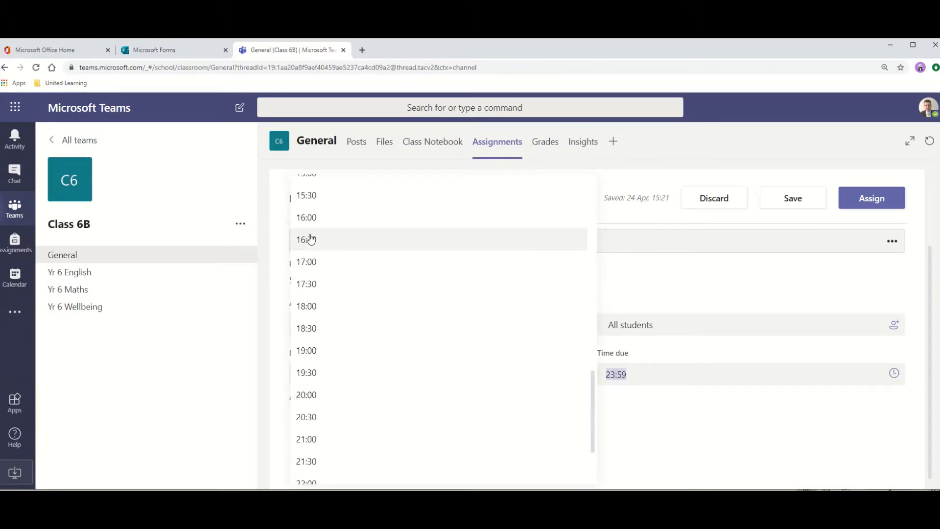
left_click(308, 218)
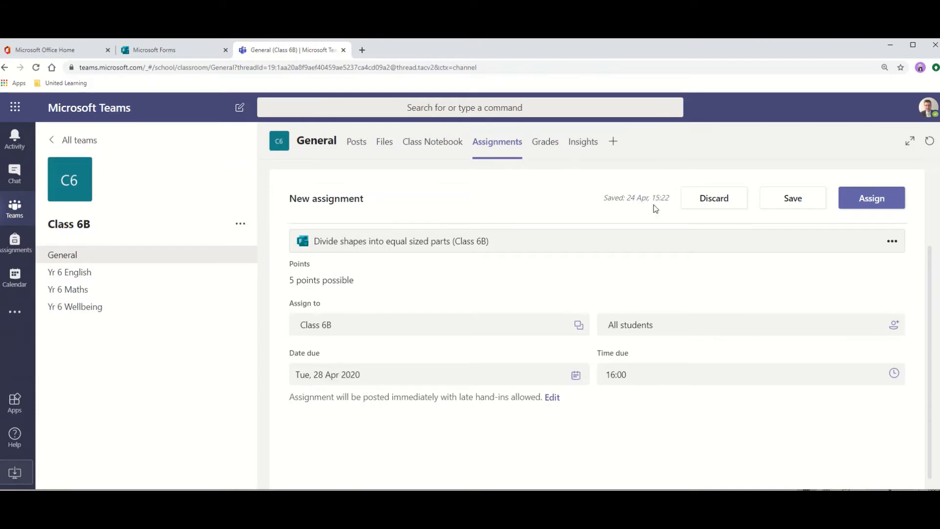
left_click(871, 200)
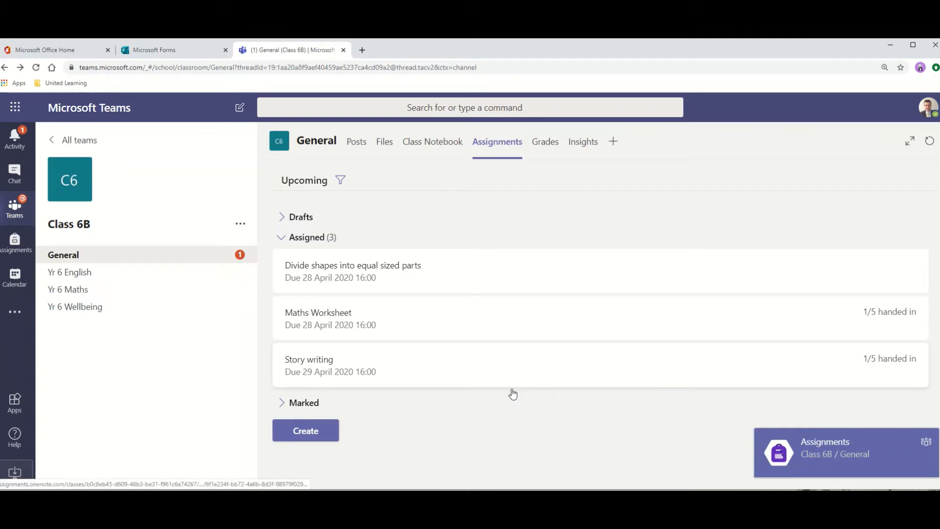
Switch to the pupil's Teams window and open the quiz in the "Divide shapes into equal sized parts" assignment due 28 April 2020.
mouse_move(204, 495)
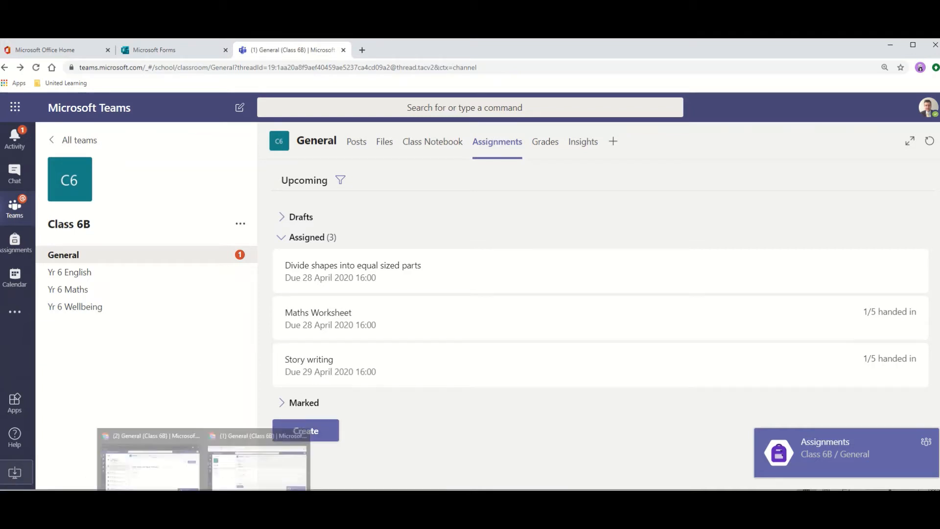
left_click(144, 474)
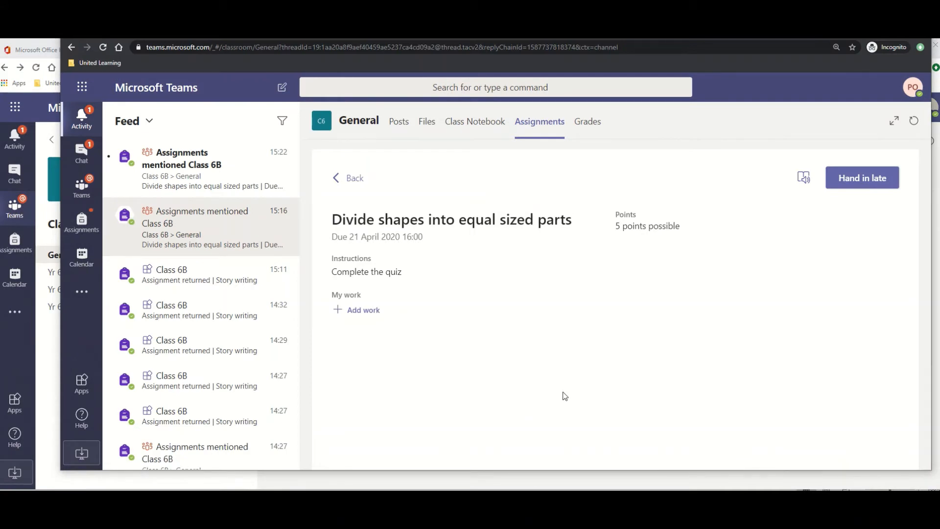
left_click(170, 177)
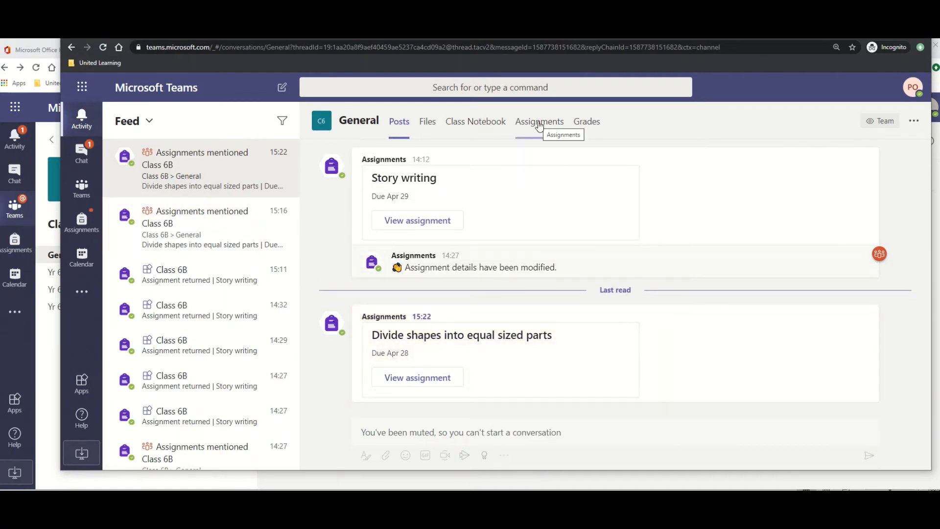
left_click(539, 123)
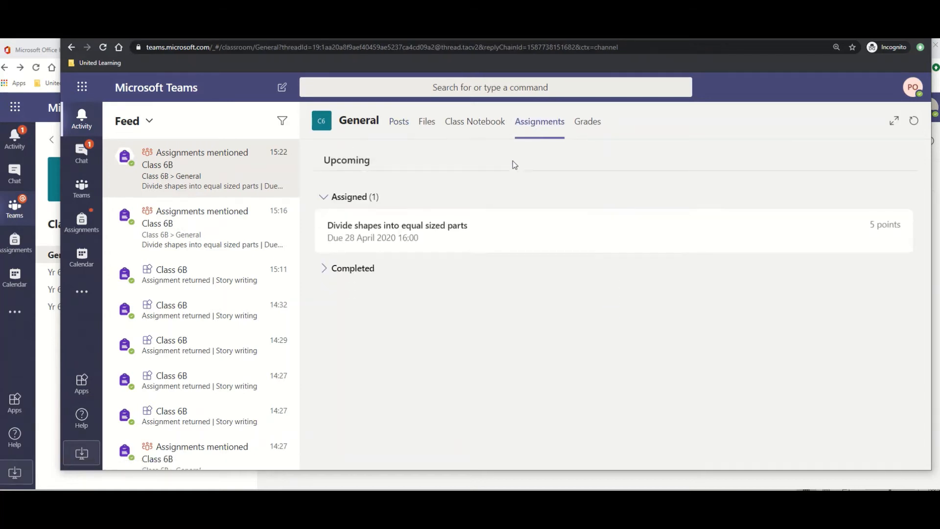
left_click(356, 240)
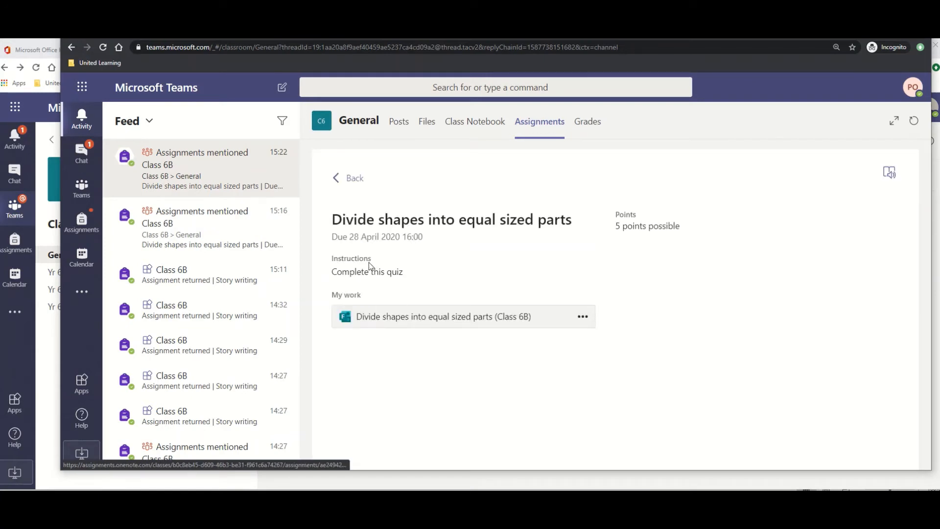
left_click(420, 322)
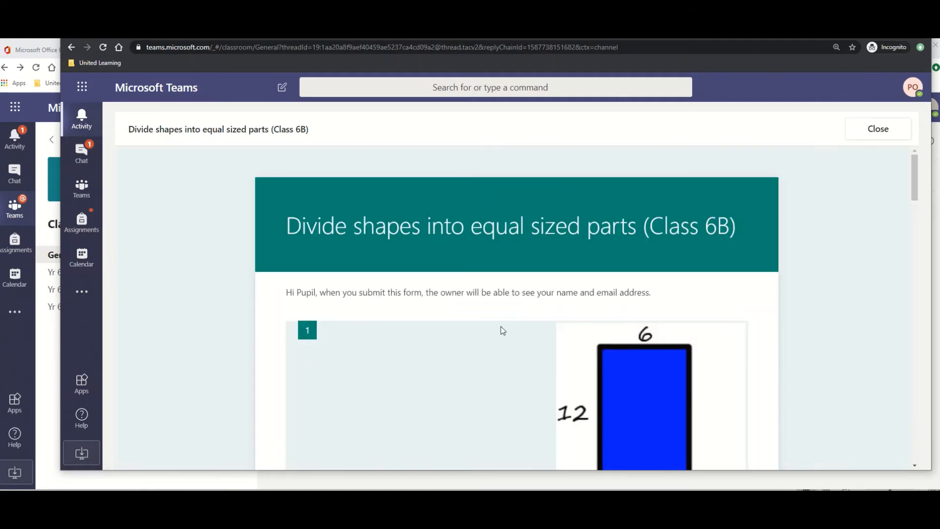
Answer the quiz questions, choosing "Height of 1, Length of 3, Area of 3" for the last one, and submit the response.
scroll(492, 289, "down", 2)
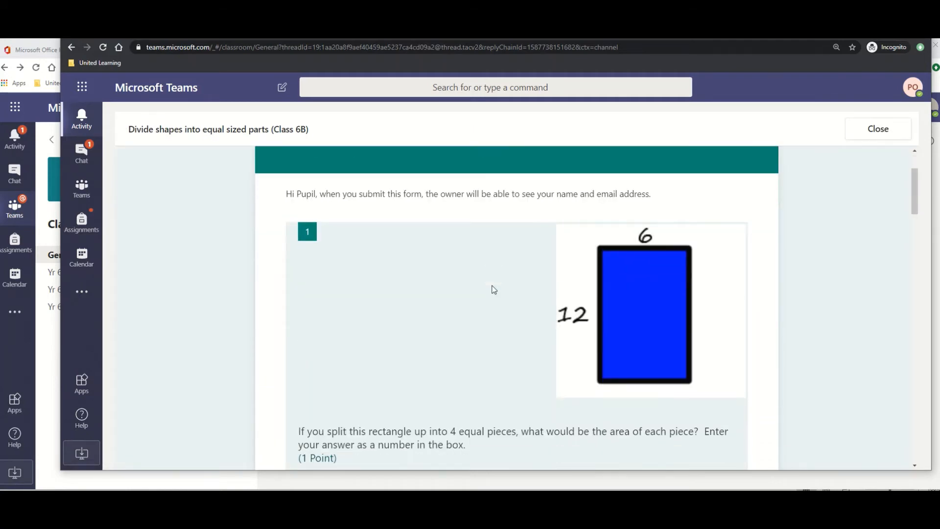
scroll(493, 290, "down", 4)
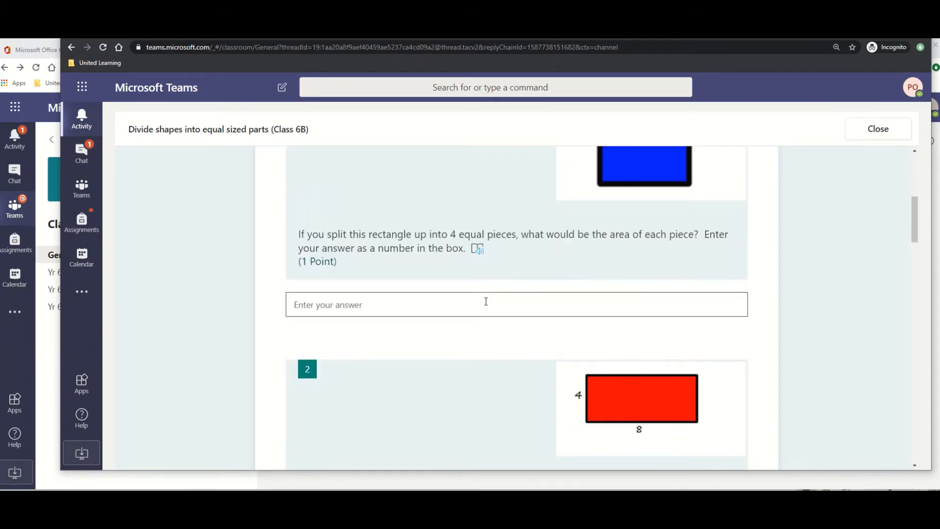
scroll(480, 308, "up", 3)
scroll(480, 308, "down", 2)
left_click(469, 351)
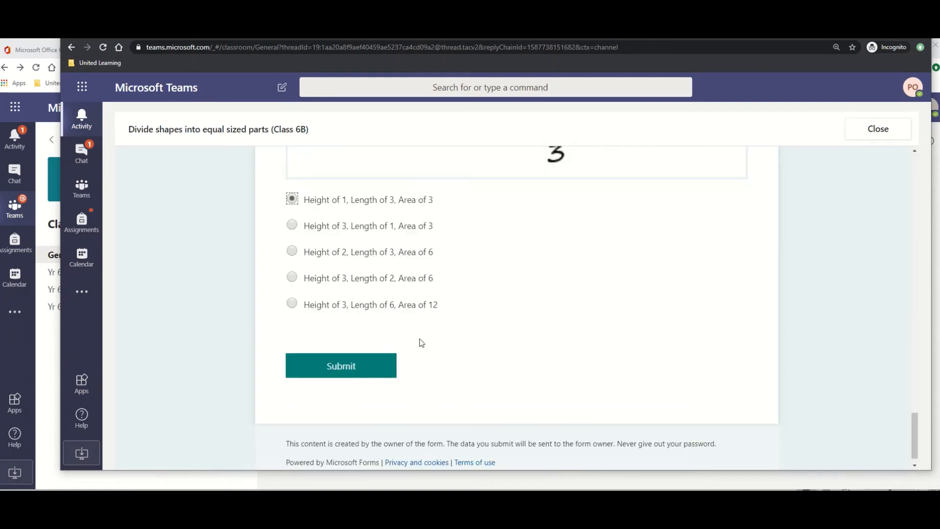
left_click(344, 371)
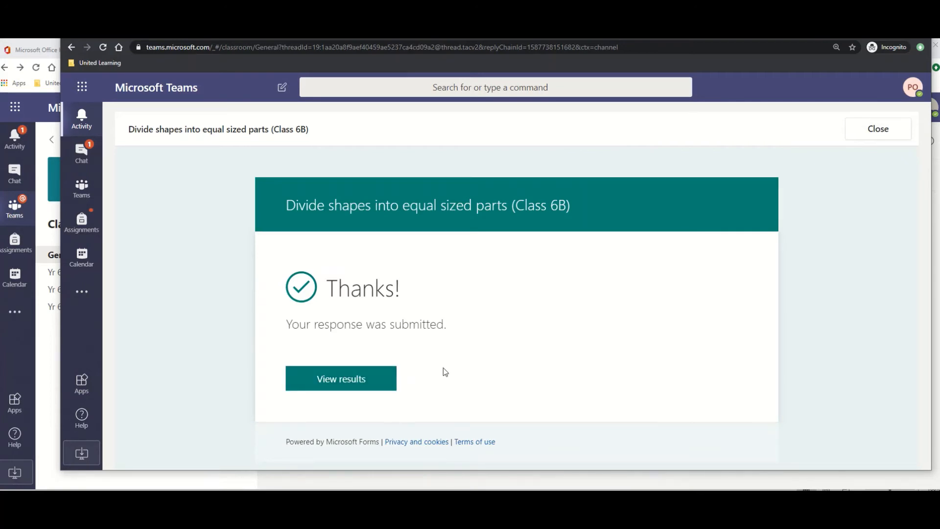
View the pupil's quiz results, review the points and correct answers for the questions, and close the quiz.
left_click(345, 386)
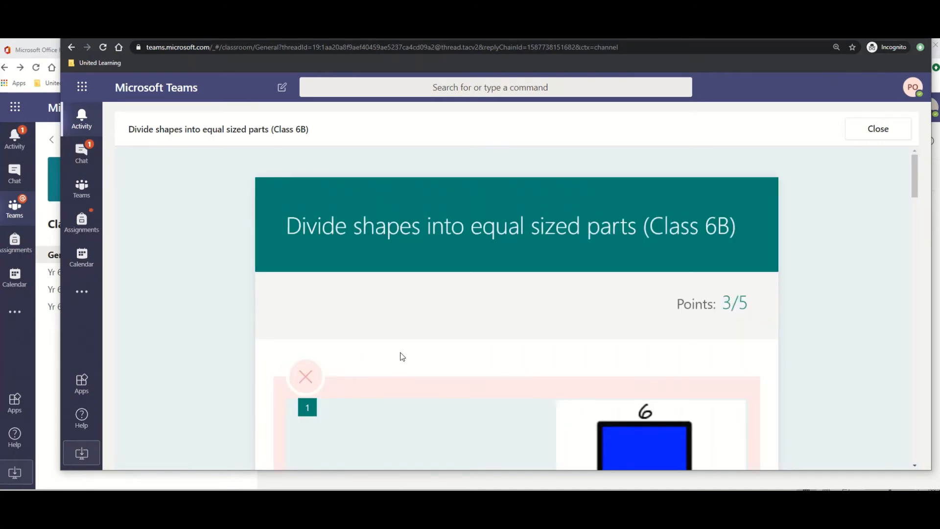
scroll(402, 356, "down", 2)
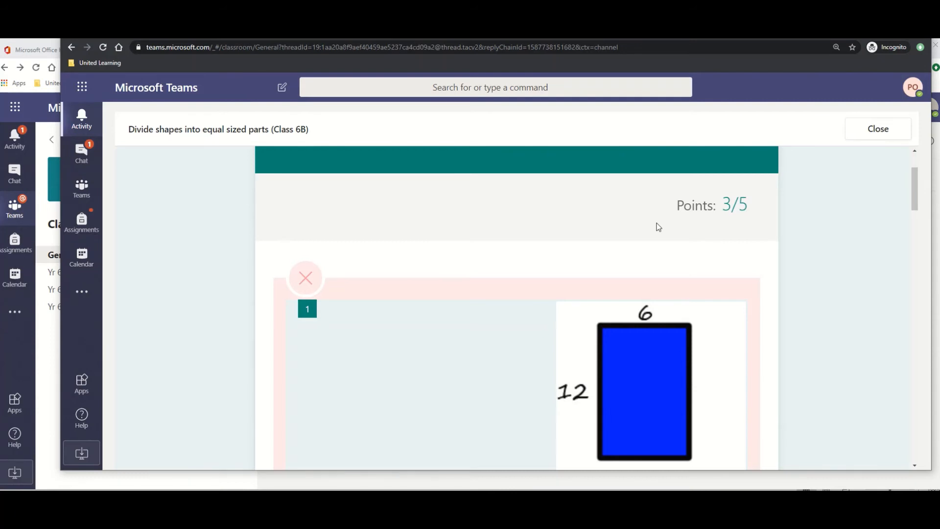
scroll(658, 226, "down", 4)
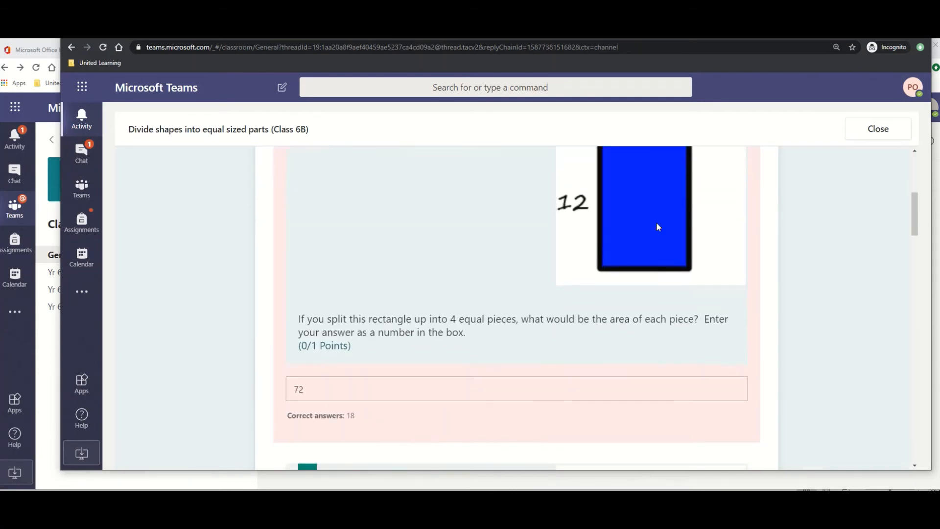
scroll(657, 226, "up", 3)
scroll(657, 226, "down", 1)
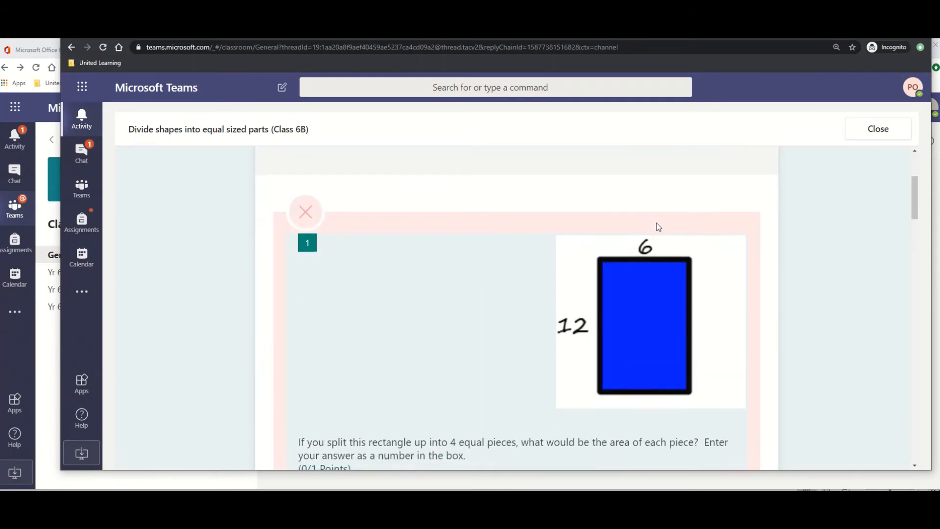
scroll(658, 227, "down", 10)
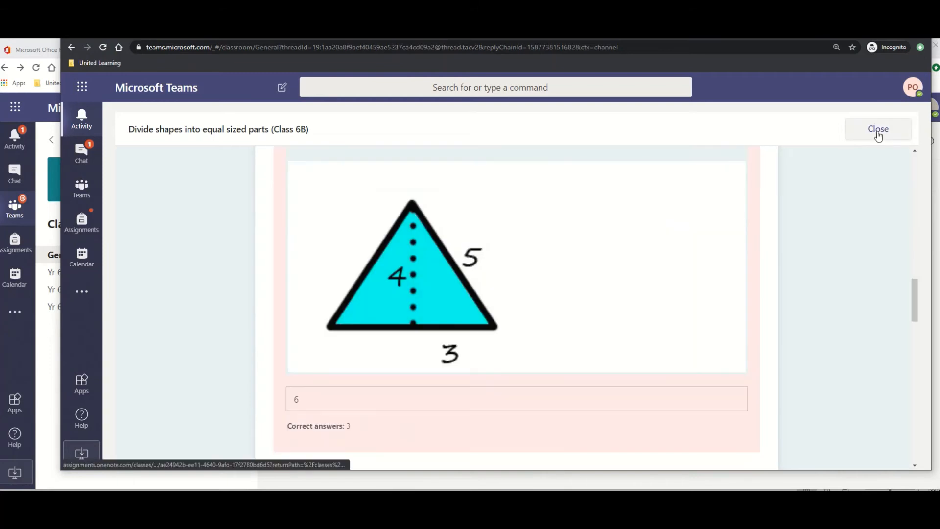
left_click(878, 130)
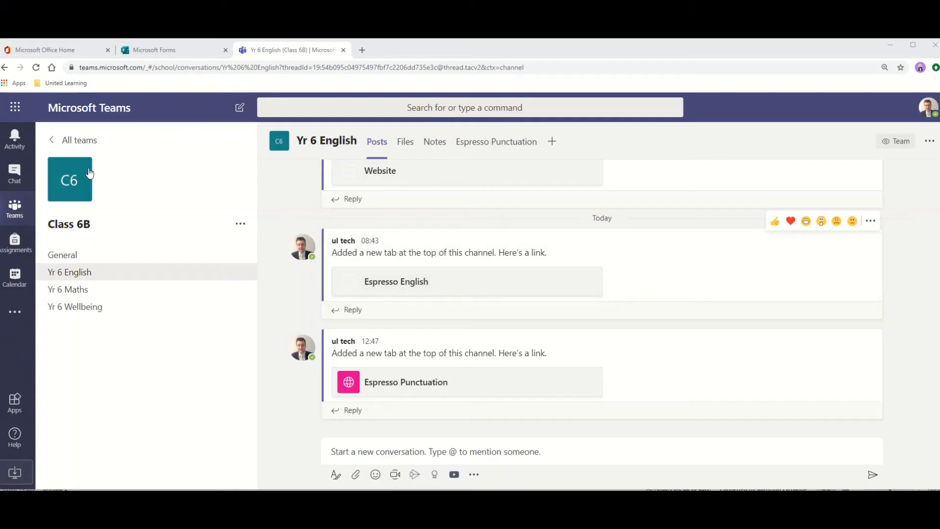
In the teacher's Teams window, open the quiz assignment due Apr 28 from the activity feed and open the handed-in response for review.
left_click(15, 136)
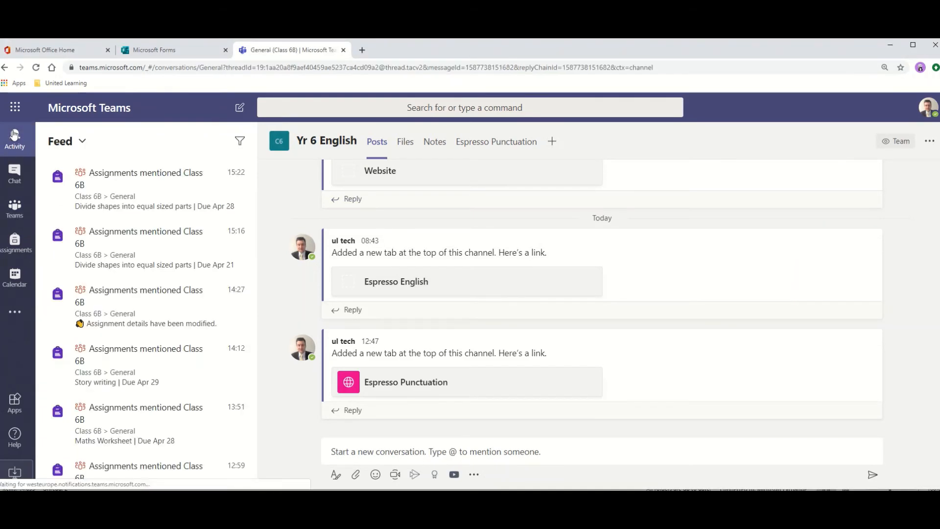
left_click(107, 204)
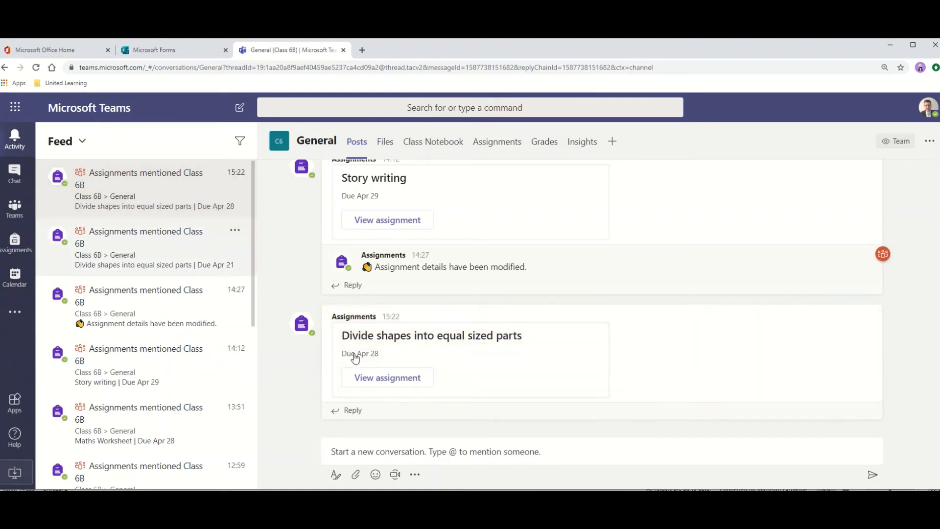
left_click(401, 377)
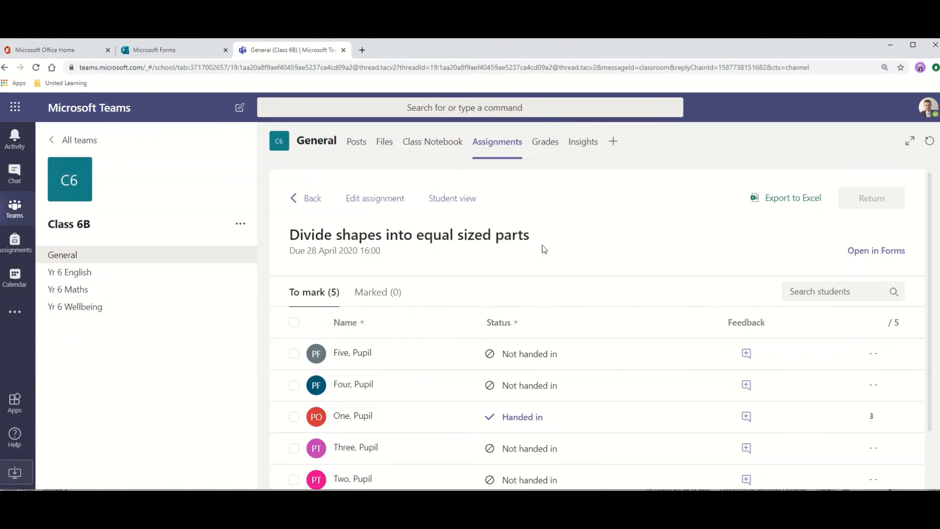
scroll(543, 249, "down", 1)
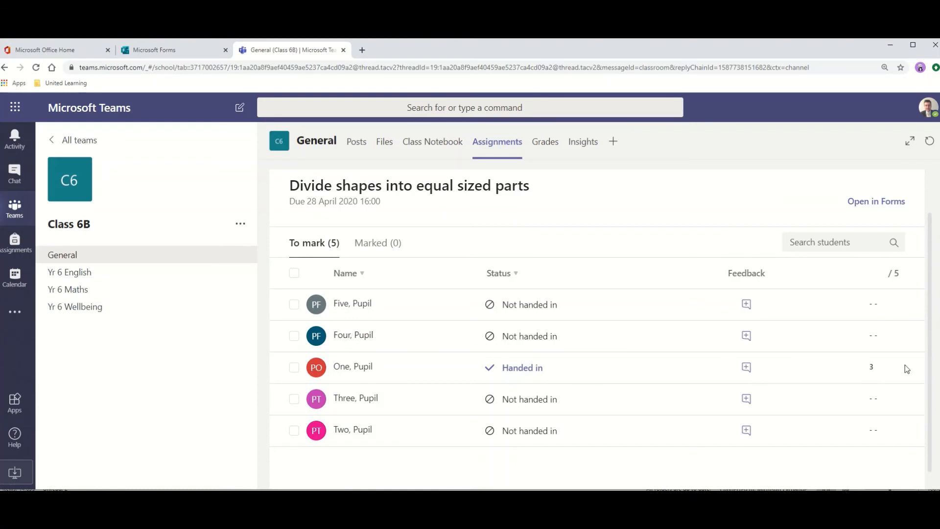
left_click(530, 373)
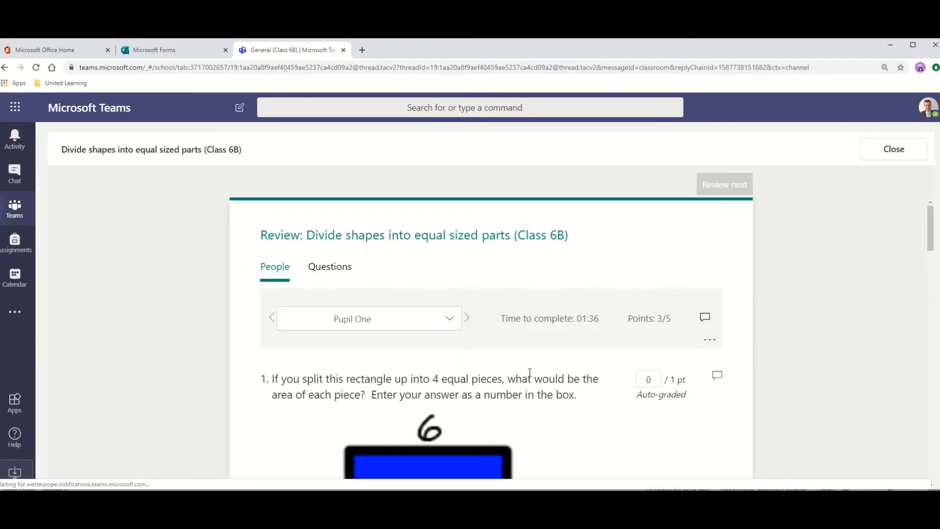
Review the pupil's answers and auto-graded points through question 4 of the quiz, and close the response review.
scroll(527, 359, "down", 17)
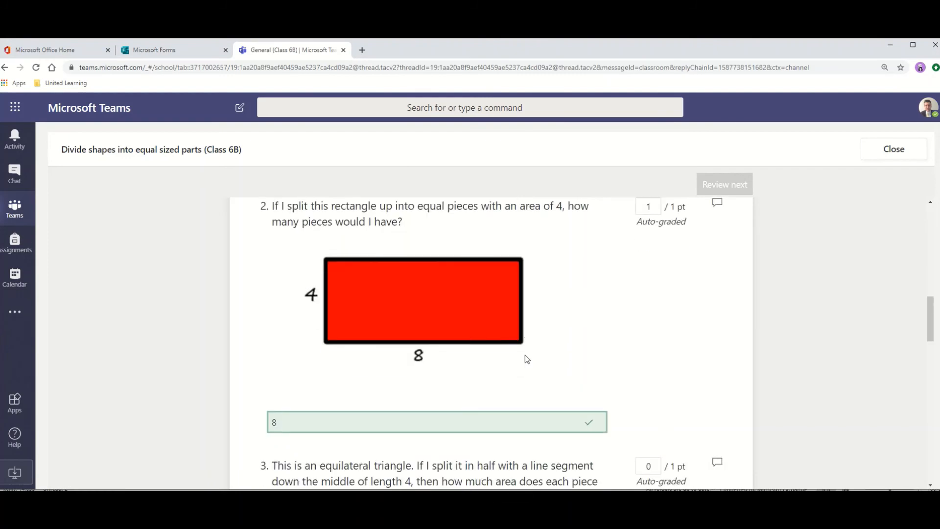
scroll(527, 359, "down", 4)
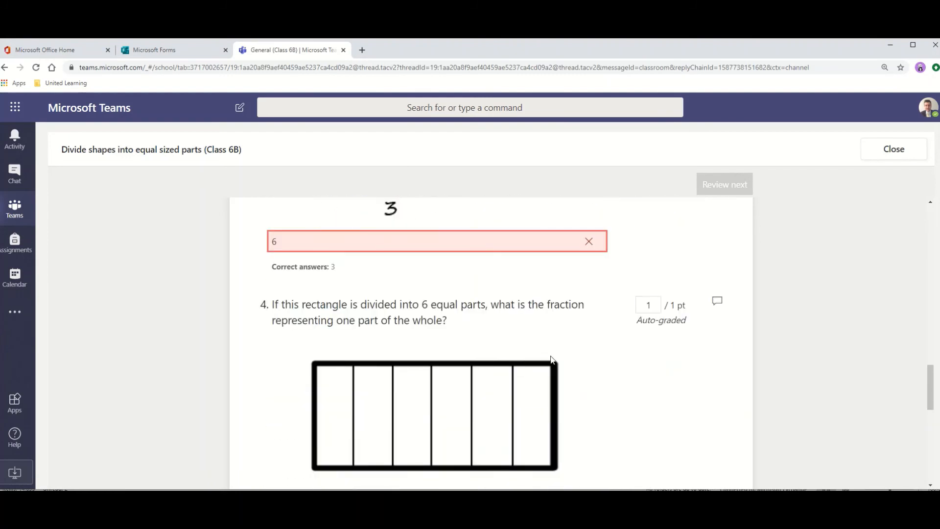
left_click(894, 150)
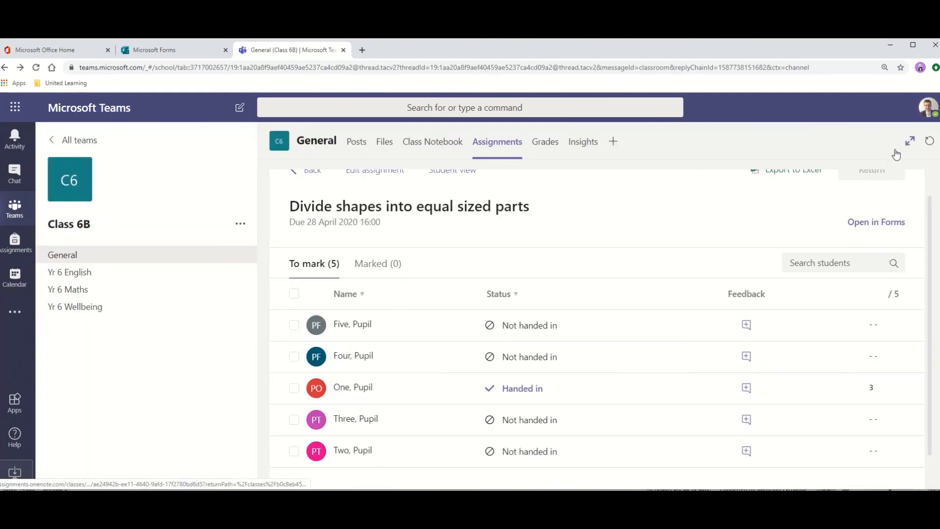
Open the assignment's quiz responses in Microsoft Forms, view the recent group forms there, and return to the Class 6B assignment in Teams.
left_click(867, 224)
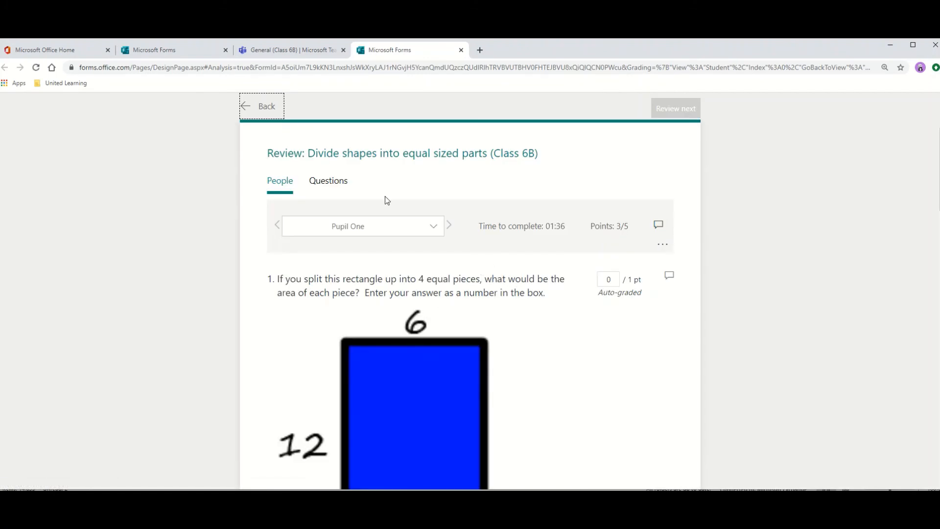
left_click(162, 55)
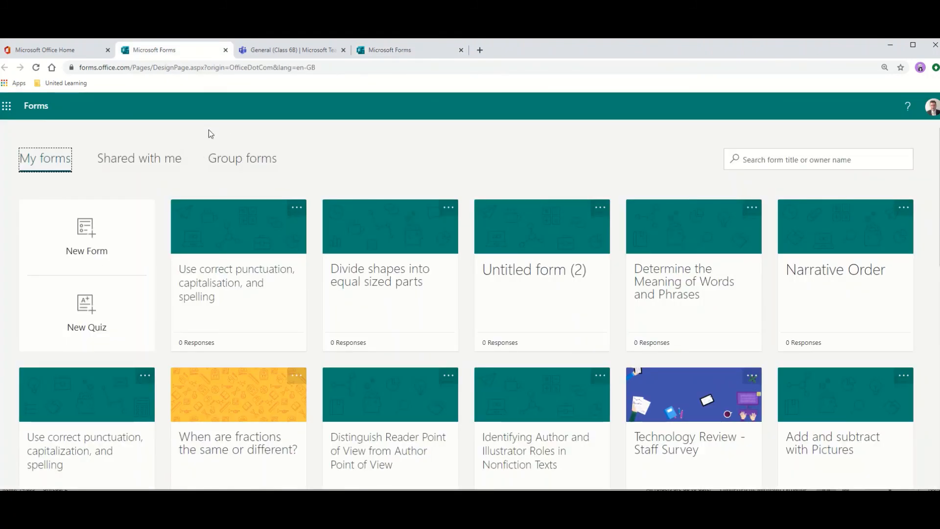
left_click(248, 162)
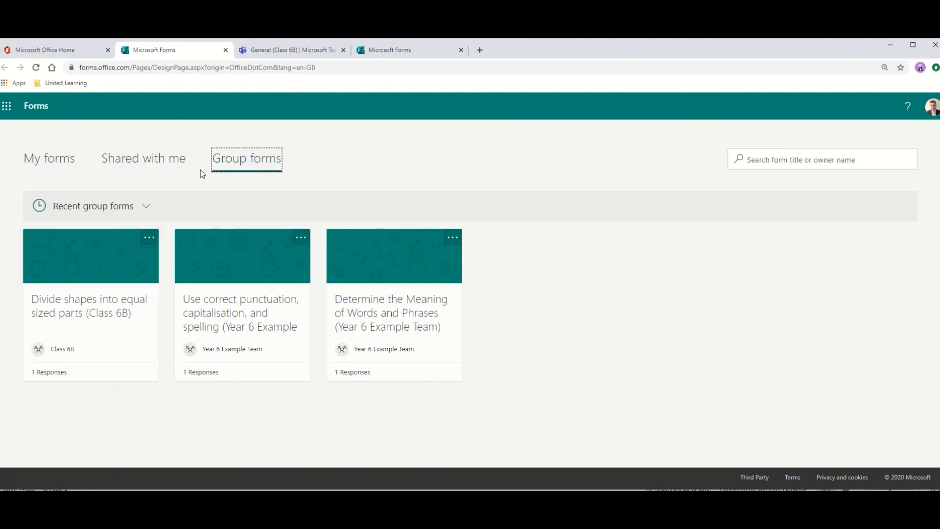
left_click(275, 52)
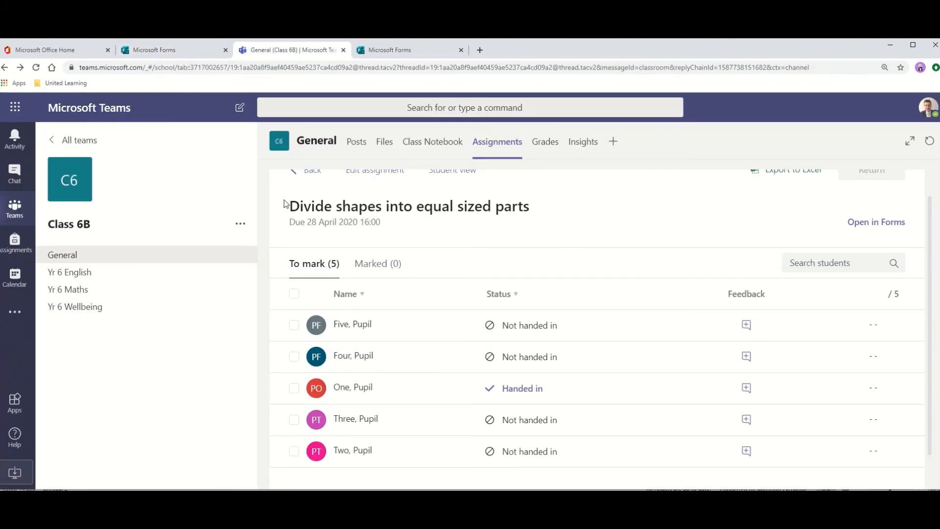